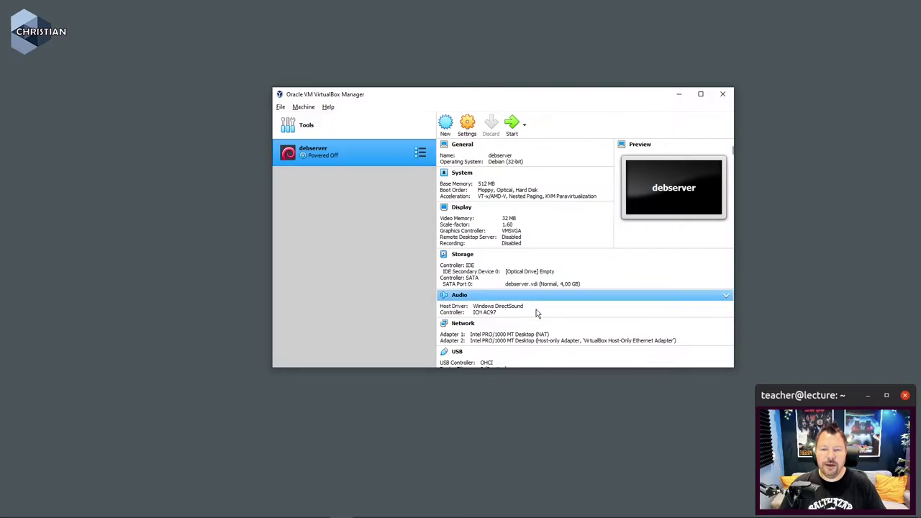
- Write debserver's General description: 'Export av VM 2022-12-12', the root login and IP 192.168.147.1
{"action": "left_click", "coordinate": [475, 130]}
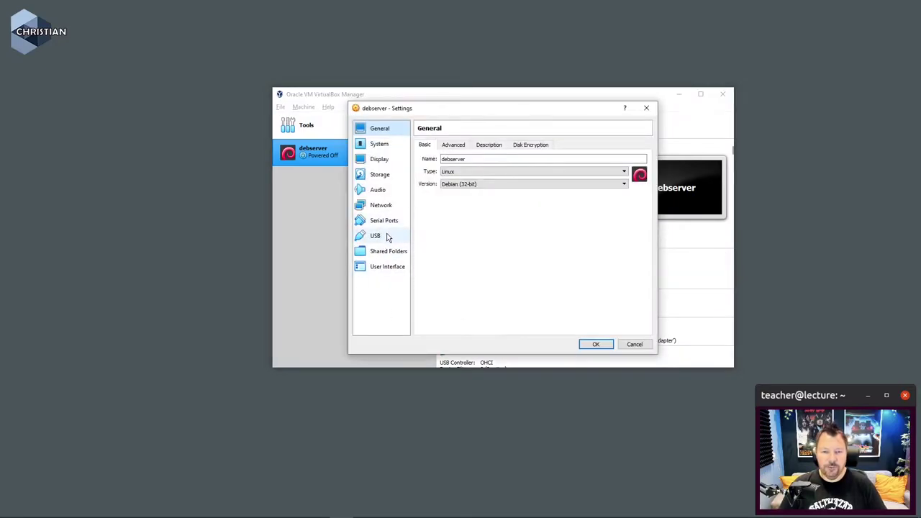
{"action": "left_click", "coordinate": [482, 147]}
{"action": "left_click", "coordinate": [455, 174]}
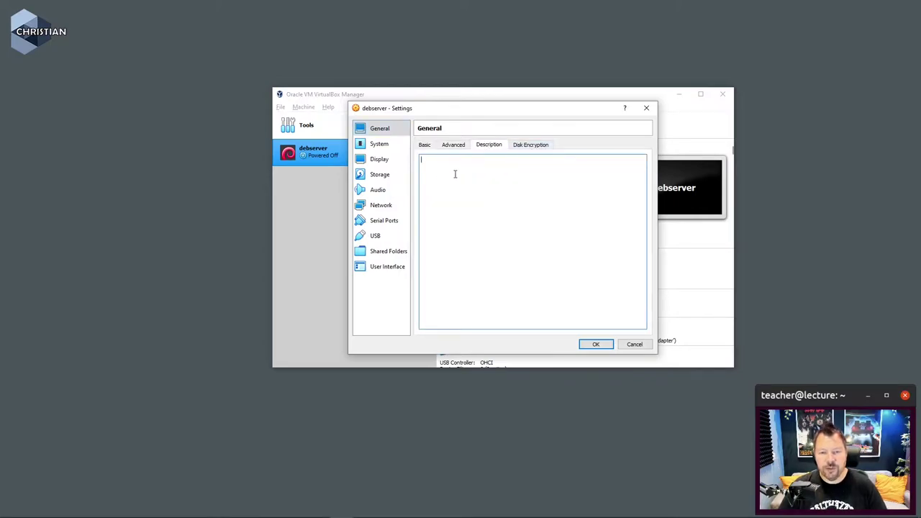
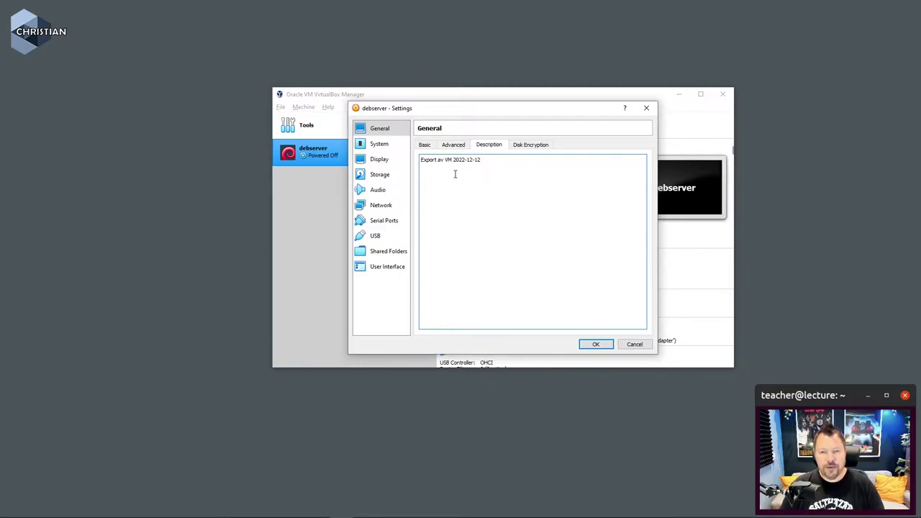
{"action": "key", "text": "Return"}
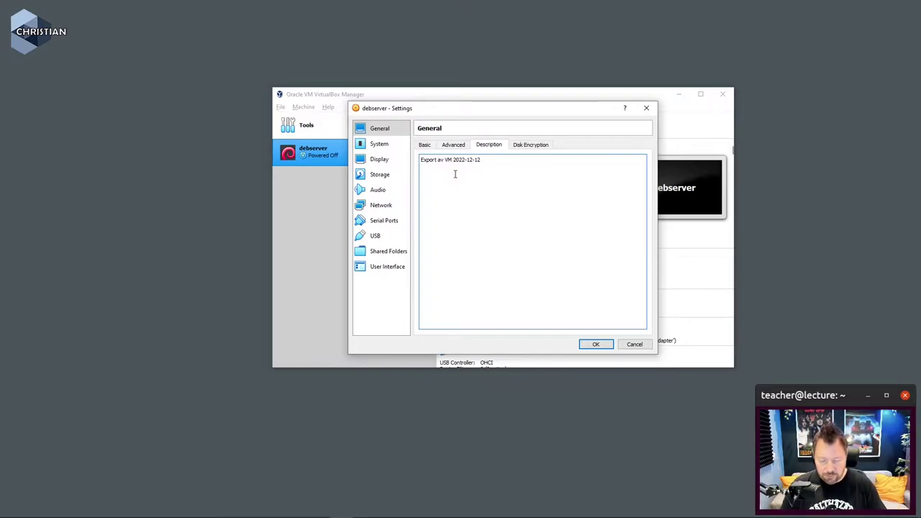
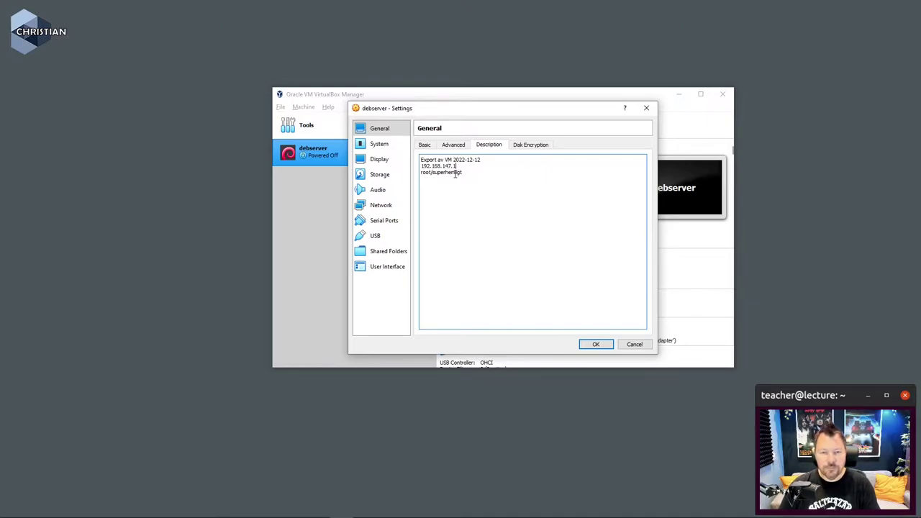
{"action": "key", "text": "Return"}
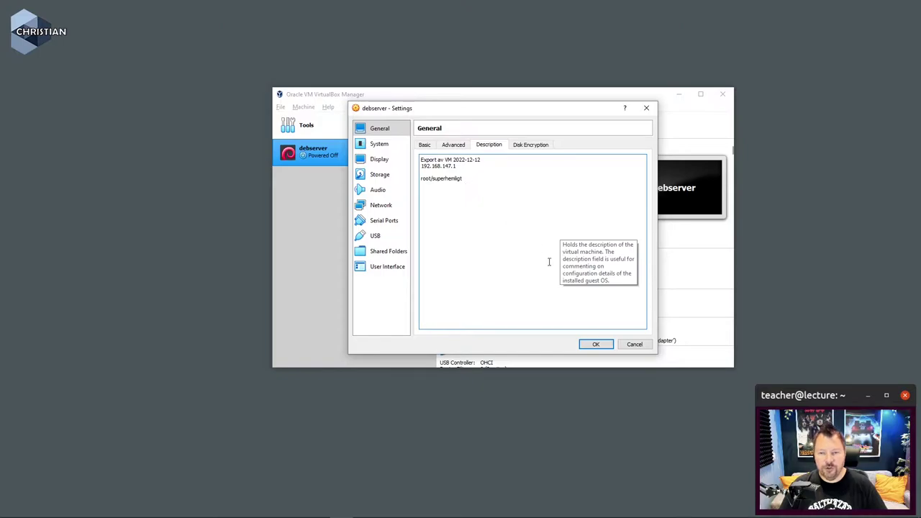
{"action": "left_click", "coordinate": [598, 344]}
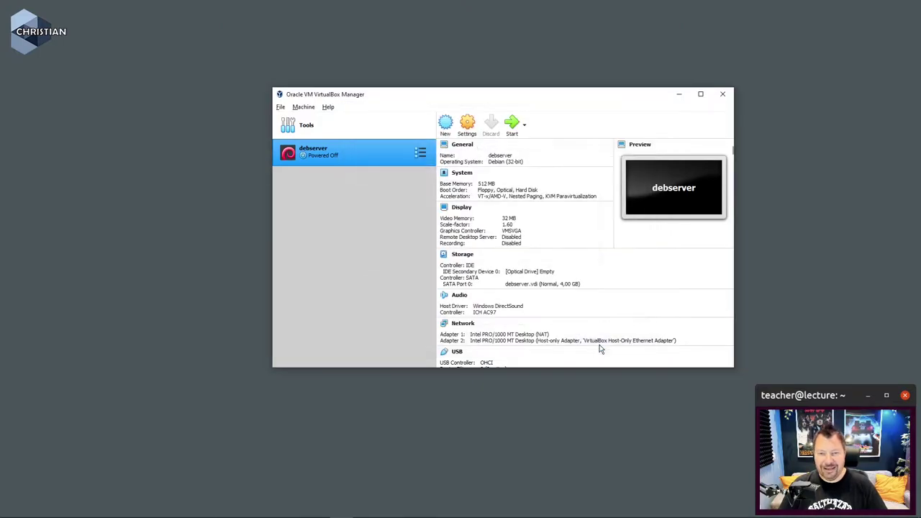
- Check that debserver's details pane lists the new description notes, then bring up the File menu
{"action": "scroll", "coordinate": [547, 326], "scroll_direction": "down", "scroll_amount": 2}
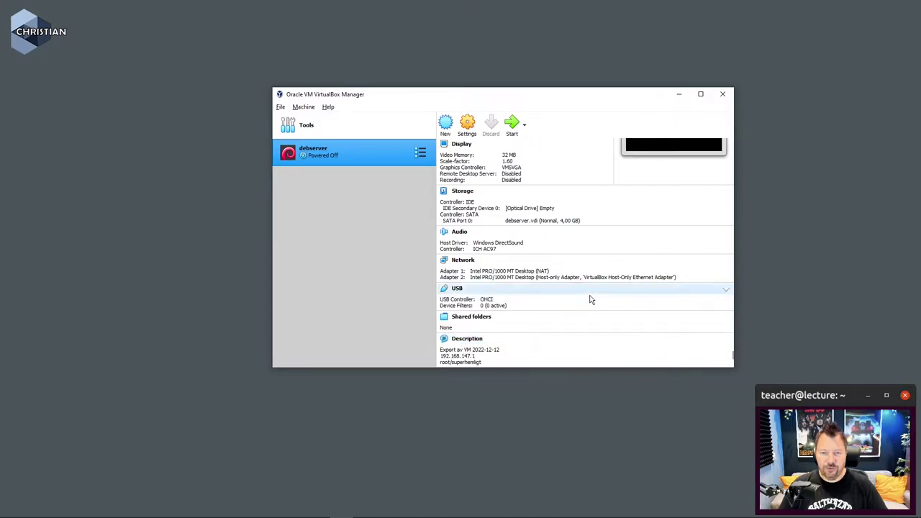
{"action": "scroll", "coordinate": [590, 296], "scroll_direction": "up", "scroll_amount": 3}
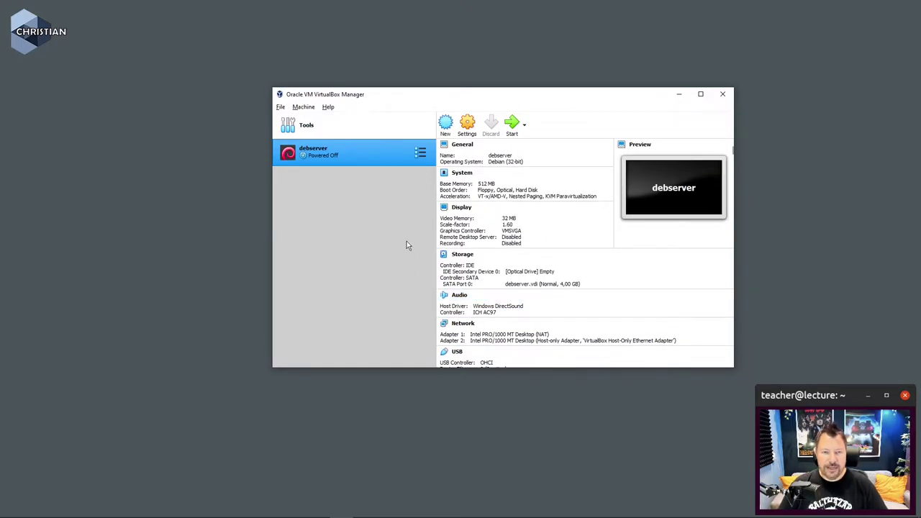
{"action": "left_click", "coordinate": [281, 108]}
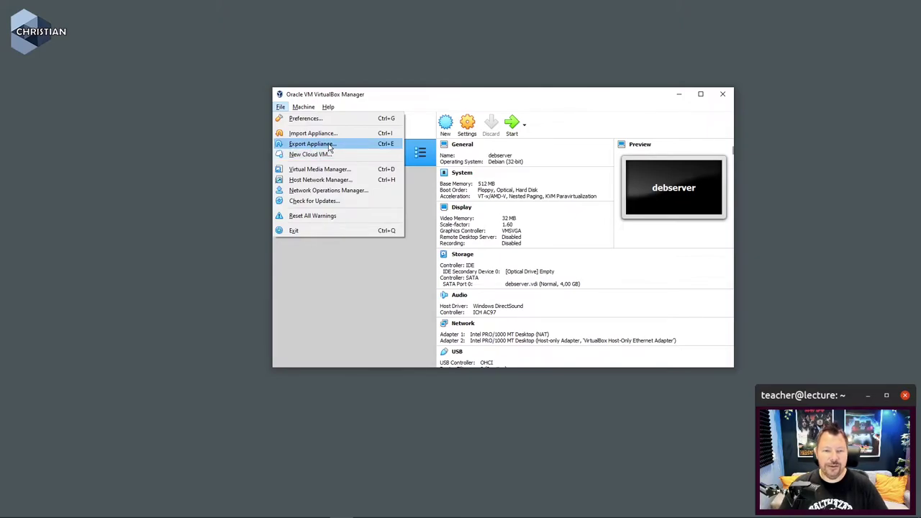
- Export debserver as an appliance, keeping D:\Documents\debserver.ova in OVF 1.0 as the target
{"action": "left_click", "coordinate": [330, 144]}
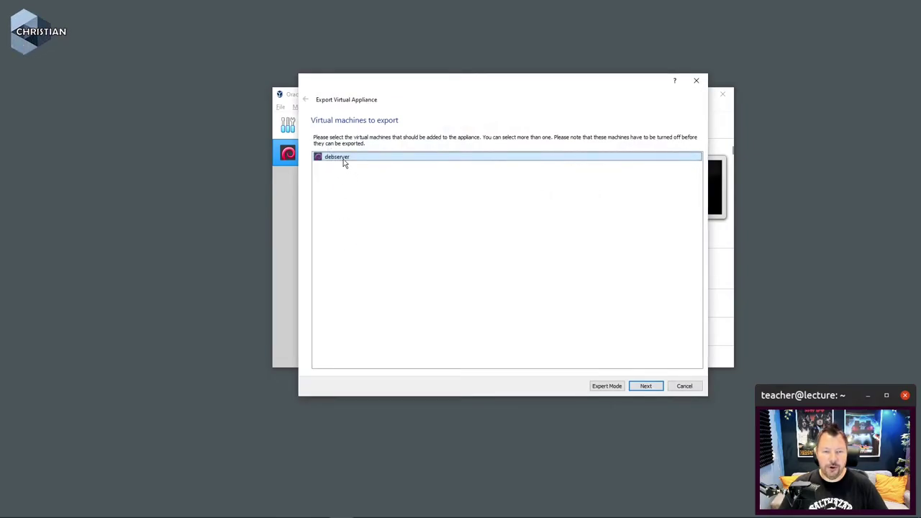
{"action": "left_click", "coordinate": [646, 386]}
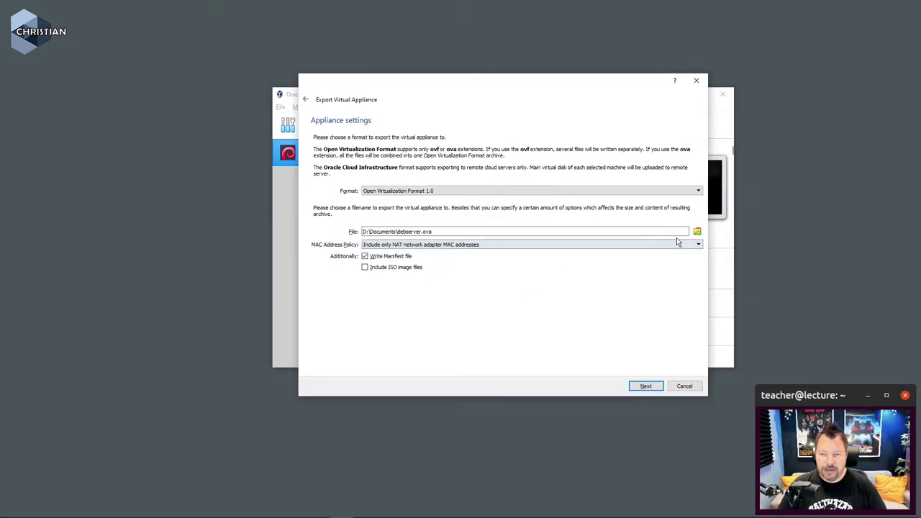
{"action": "left_click", "coordinate": [696, 238]}
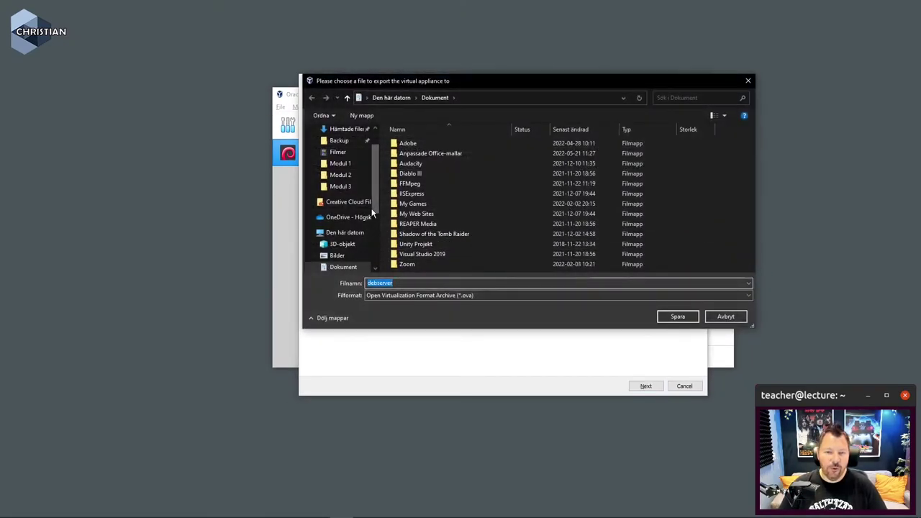
{"action": "left_click_drag", "start_coordinate": [372, 189], "coordinate": [368, 265]}
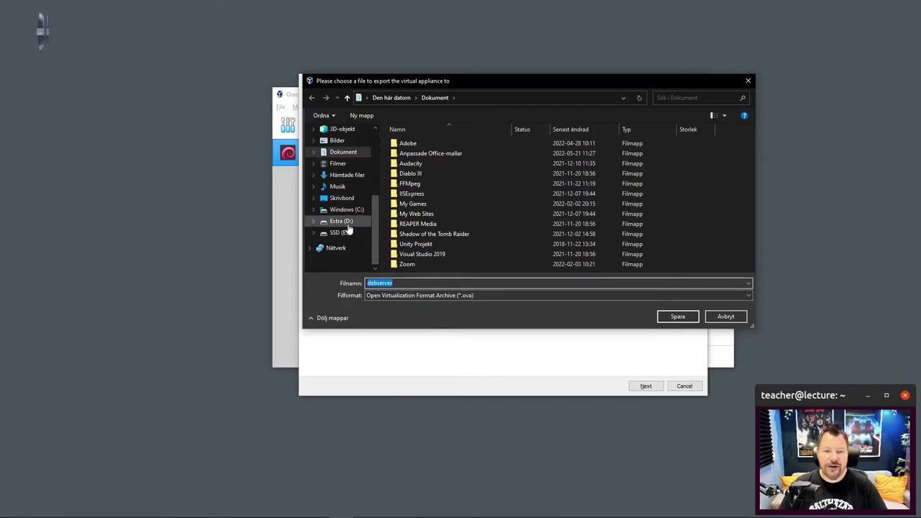
{"action": "left_click", "coordinate": [742, 319]}
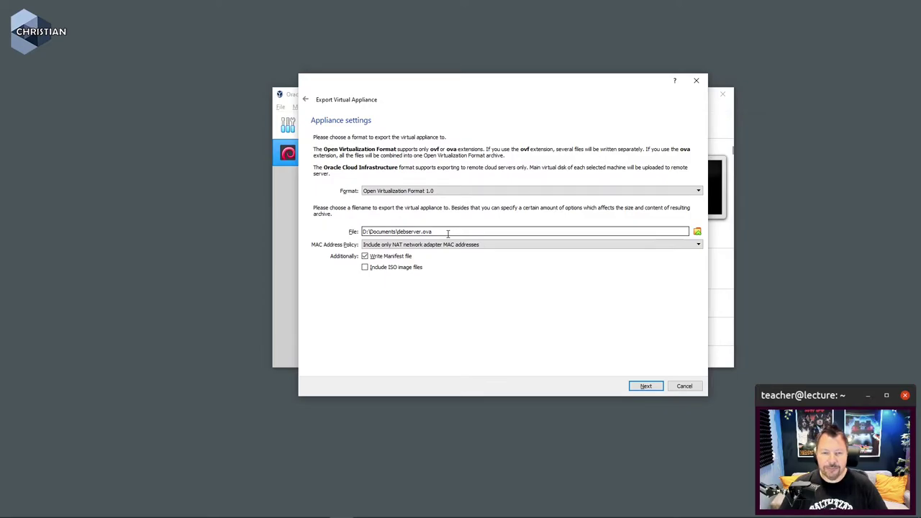
{"action": "left_click", "coordinate": [645, 387]}
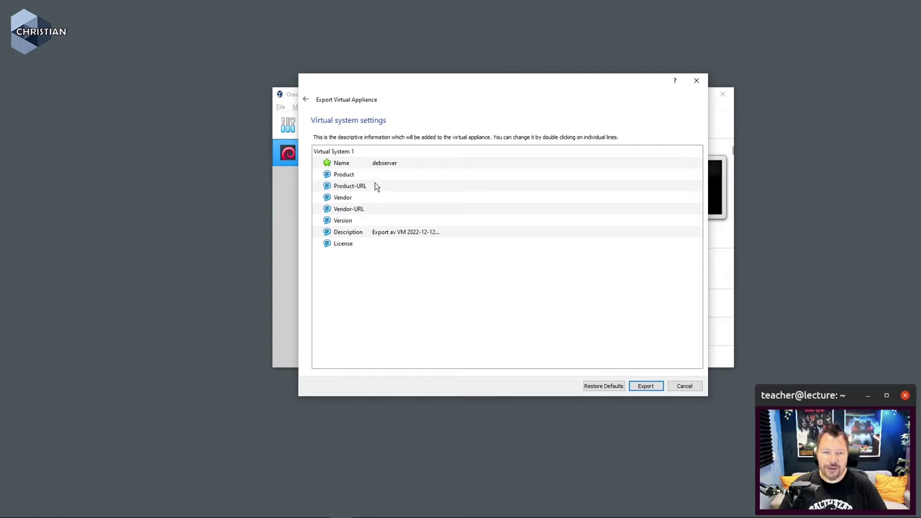
- Set the appliance Product to 'Debian 11' and run the export to completion
{"action": "double_click", "coordinate": [403, 175]}
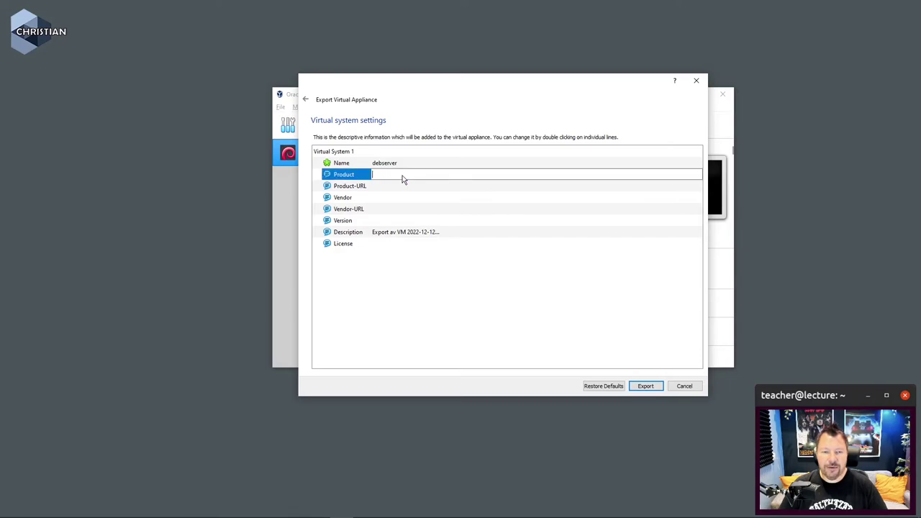
{"action": "type", "text": "Debi"}
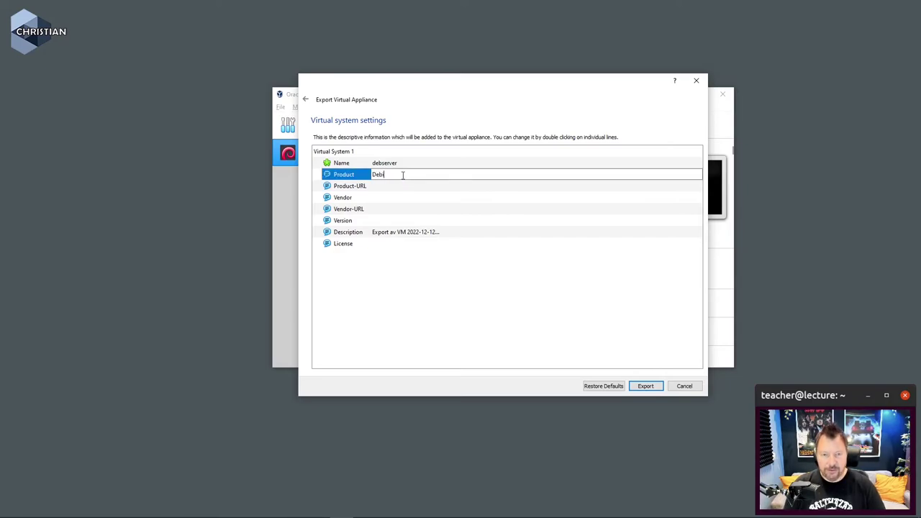
{"action": "type", "text": "an 11"}
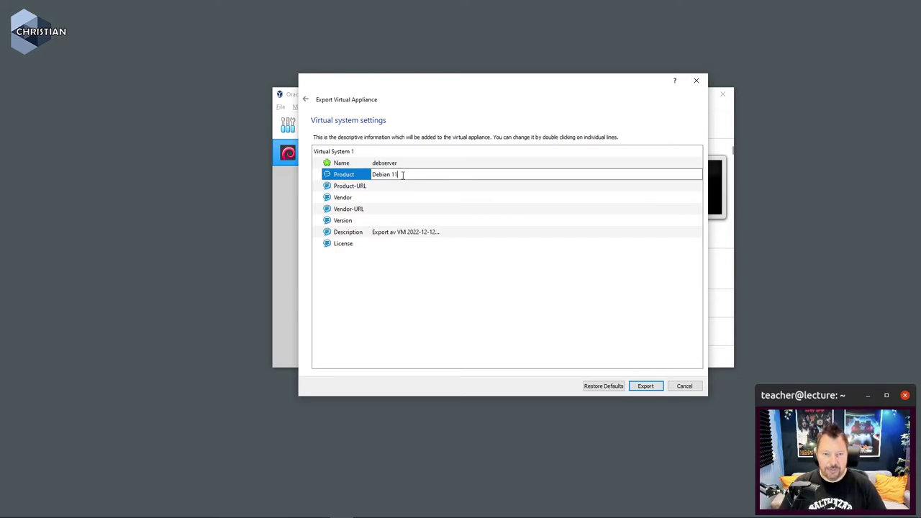
{"action": "key", "text": "Return"}
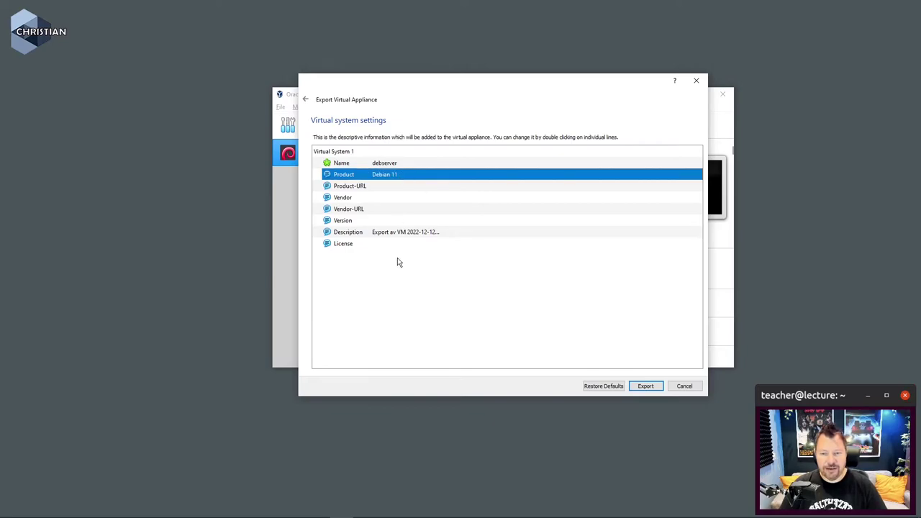
{"action": "left_click", "coordinate": [653, 387]}
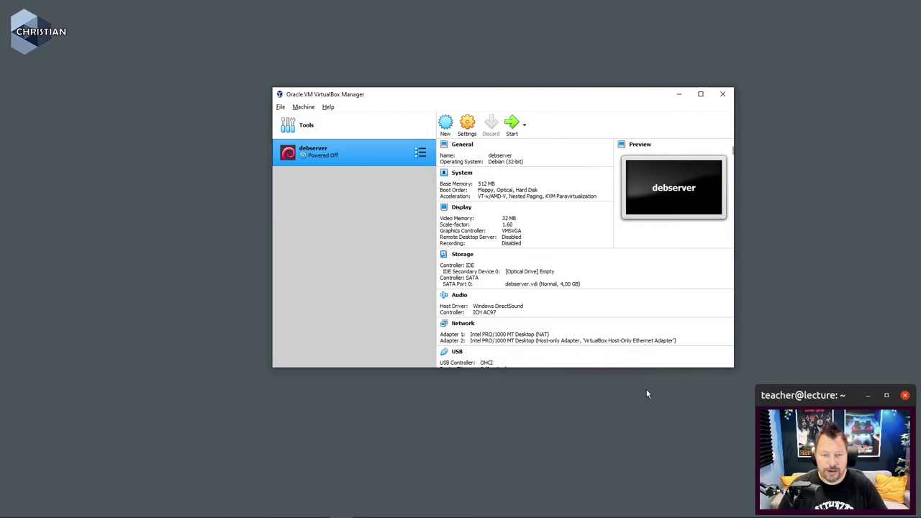
{"action": "left_click", "coordinate": [647, 394]}
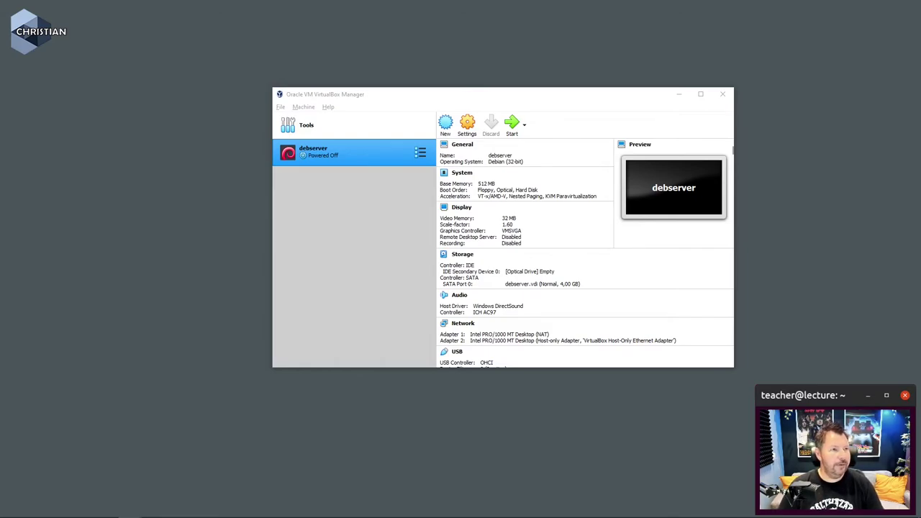
- Verify in File Explorer that Dokument on D: holds debserver as a 676 MB OVA, then close it
{"action": "key", "text": "super+e"}
{"action": "type", "text": "d:\\d"}
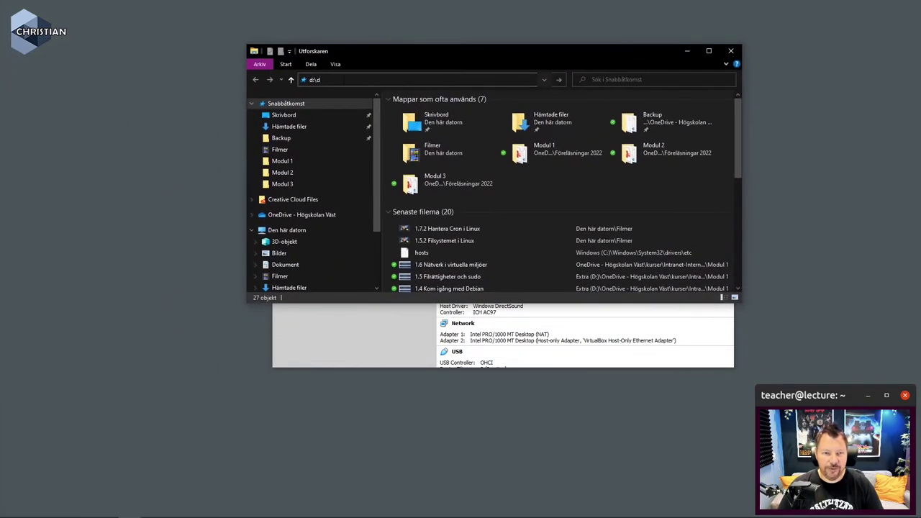
{"action": "key", "text": "BackSpace"}
{"action": "key", "text": "Return"}
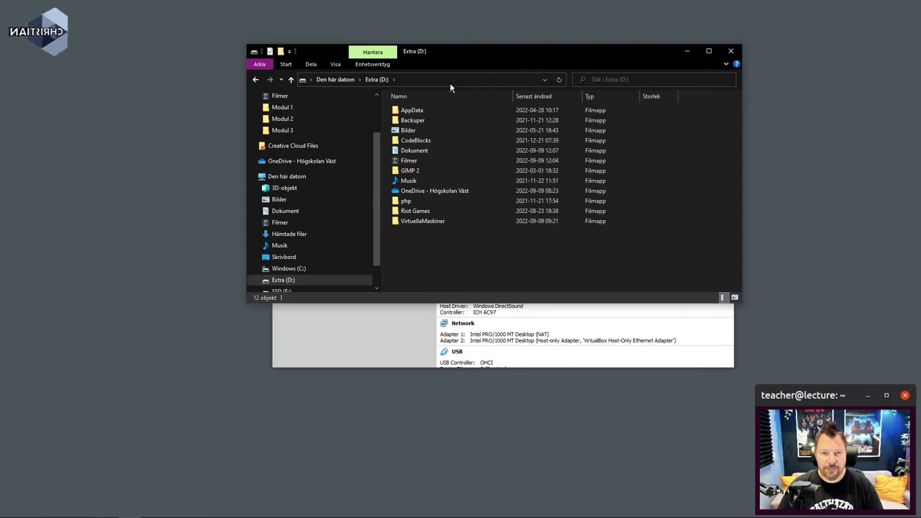
{"action": "double_click", "coordinate": [416, 151]}
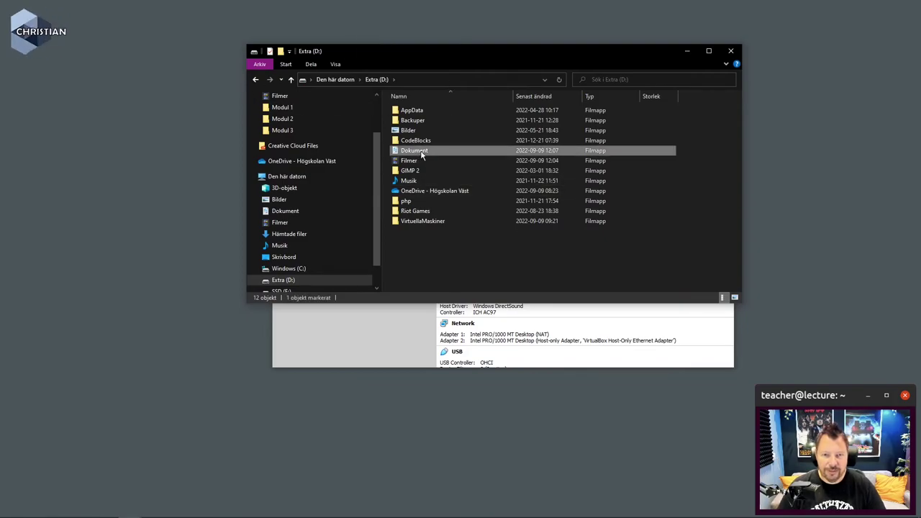
{"action": "left_click", "coordinate": [434, 243]}
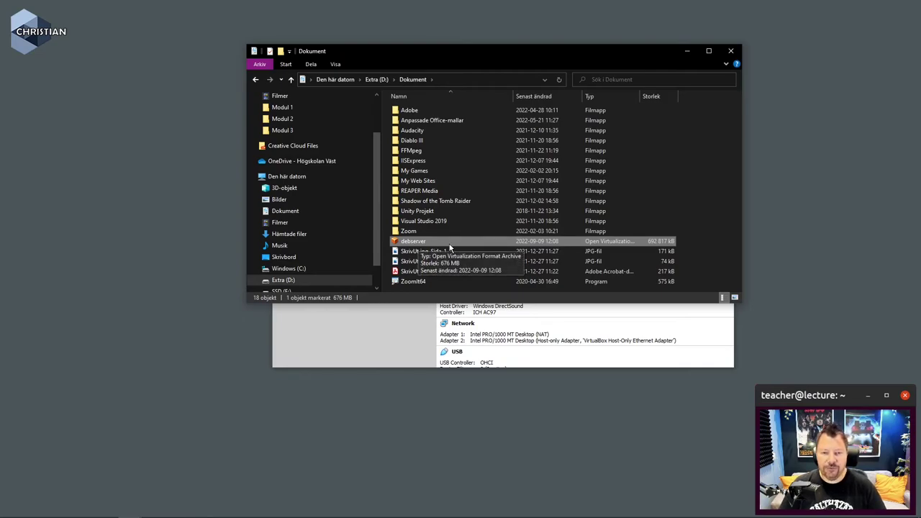
{"action": "left_click", "coordinate": [731, 52]}
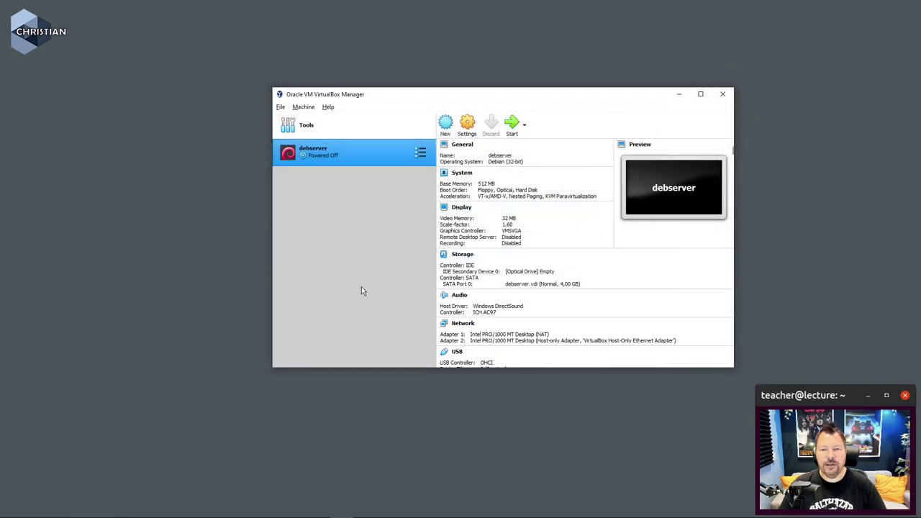